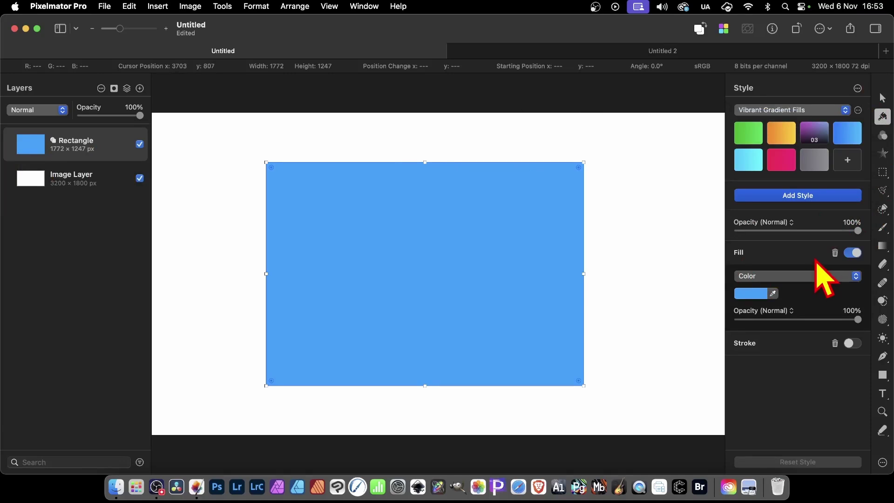
Change the rectangle's blue fill to a black-and-white geometric pattern scaled to 102%
{"action": "left_click", "coordinate": [774, 276]}
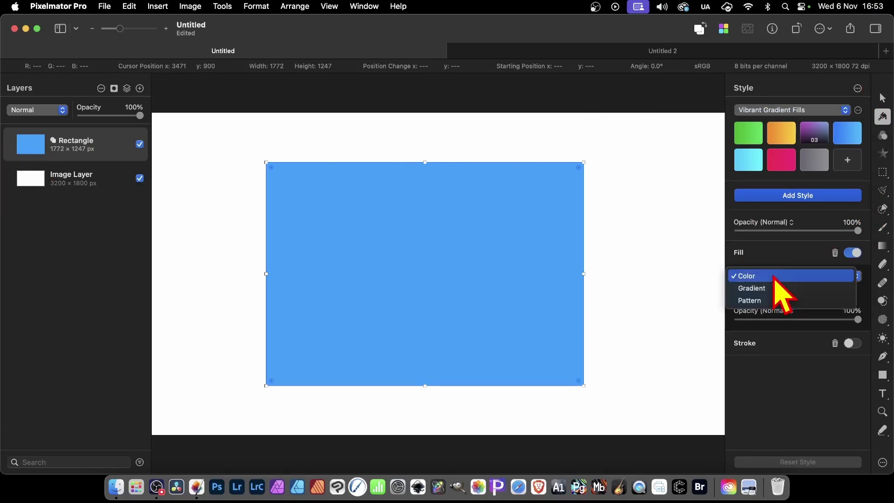
{"action": "left_click", "coordinate": [773, 301]}
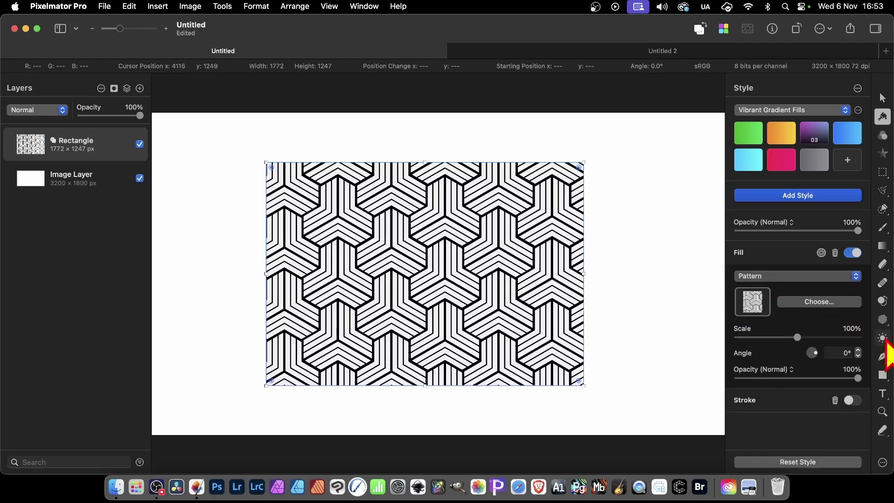
{"action": "left_click_drag", "start_coordinate": [797, 337], "coordinate": [820, 366]}
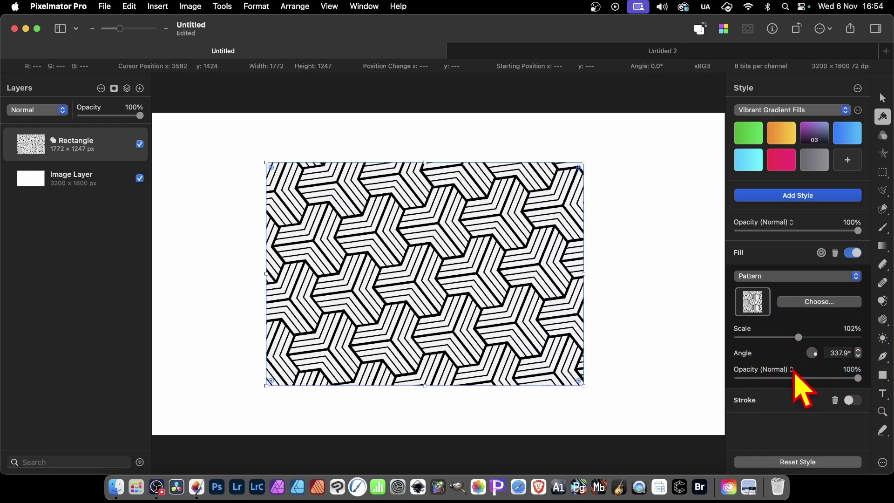
Import space1.png from the Tiles 1 folder as the rectangle's pattern tile
{"action": "left_click", "coordinate": [816, 302]}
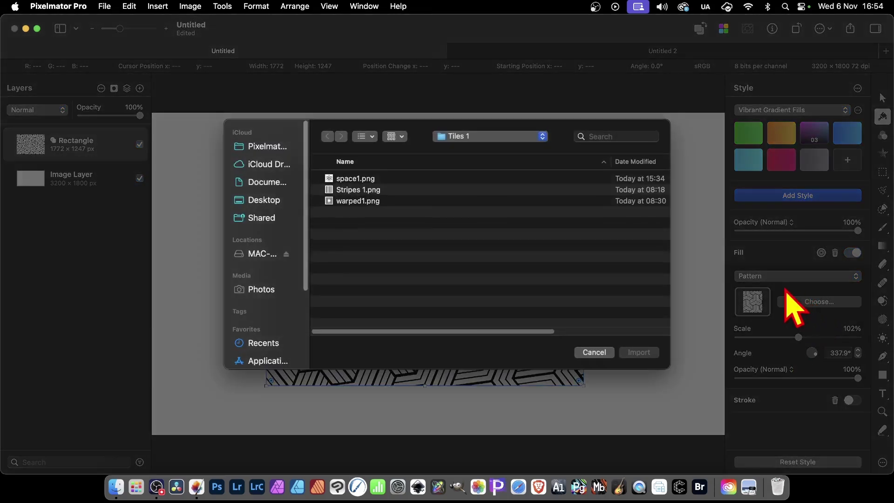
{"action": "left_click", "coordinate": [344, 180]}
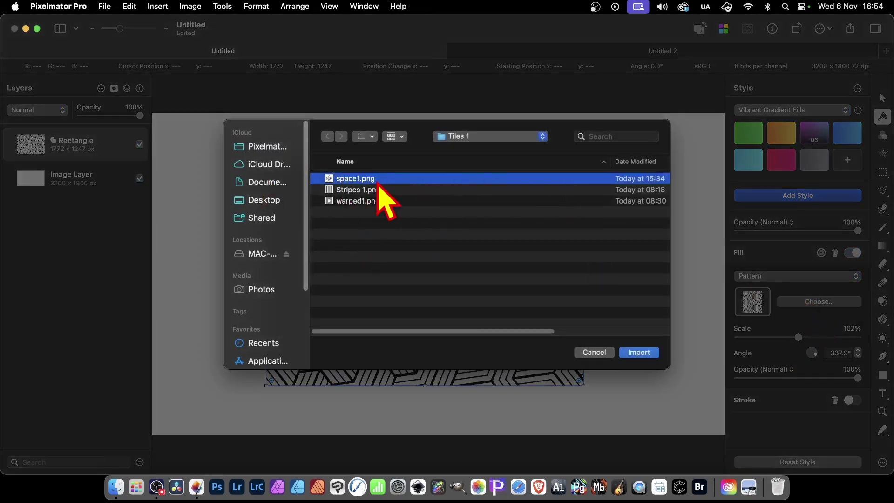
{"action": "left_click", "coordinate": [651, 352]}
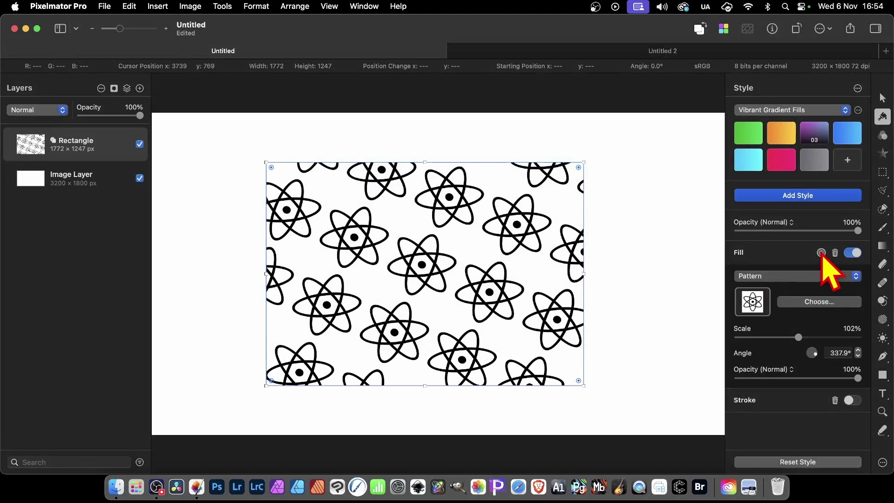
Reposition the atom pattern on the canvas and set its scale to 50
{"action": "left_click_drag", "start_coordinate": [821, 252], "coordinate": [412, 230]}
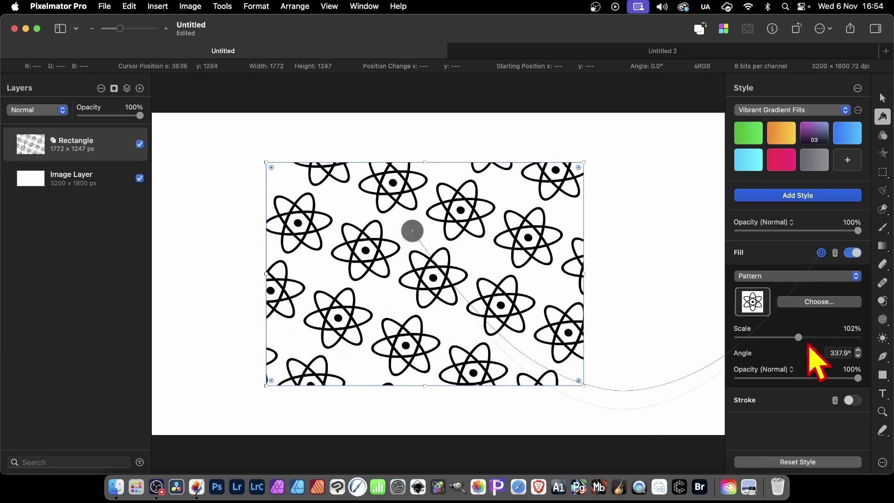
{"action": "left_click", "coordinate": [851, 328]}
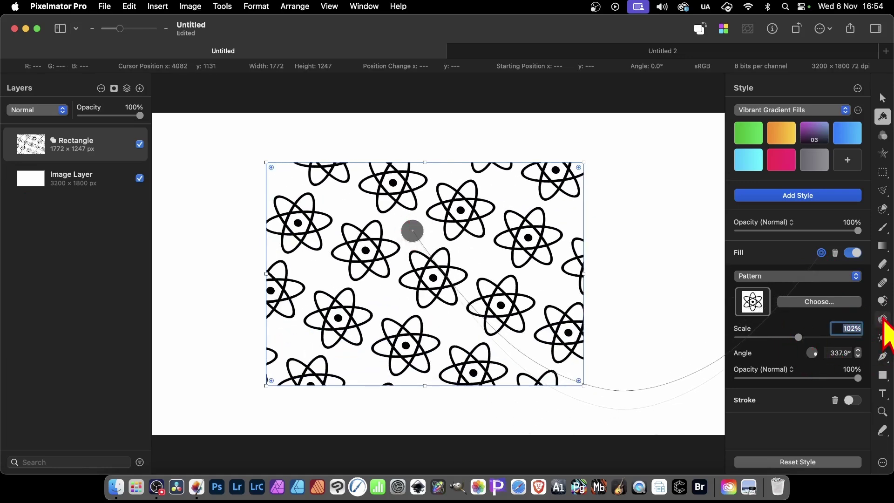
{"action": "type", "text": "50"}
{"action": "key", "text": "Return"}
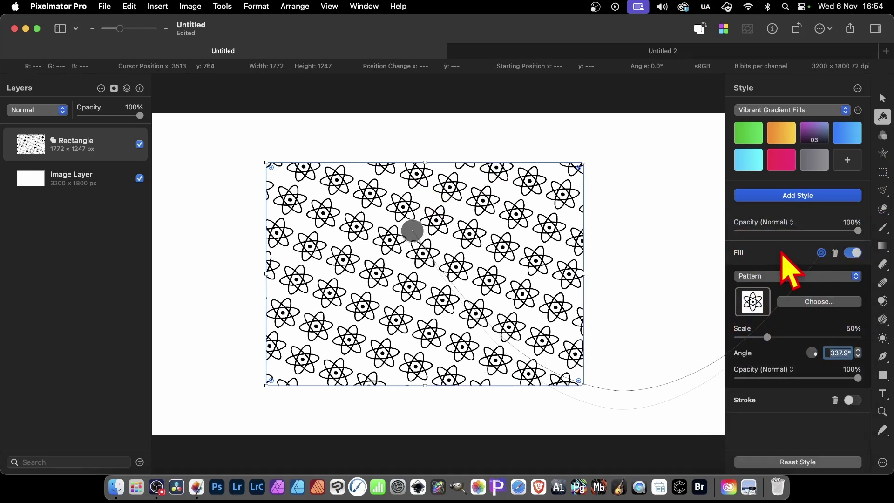
Duplicate the atom fill and set the top copy to 32% scale, 58.3° angle, 100% opacity
{"action": "left_click_drag", "start_coordinate": [781, 252], "coordinate": [780, 267]}
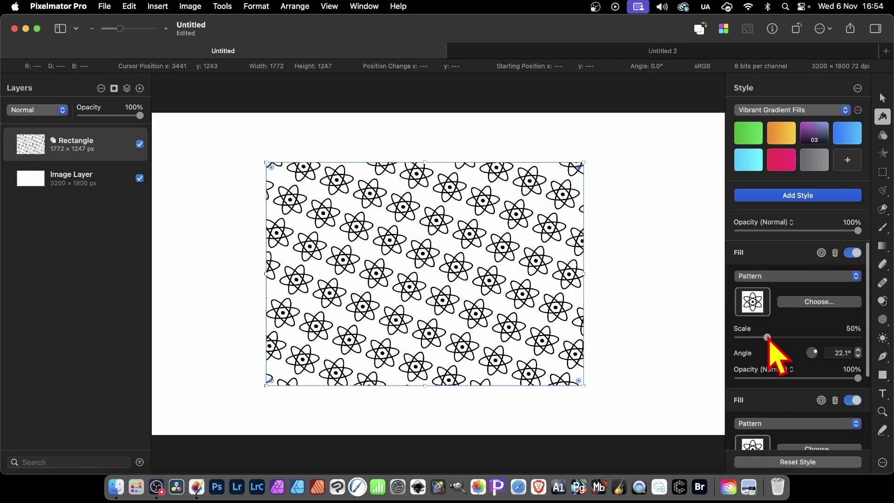
{"action": "left_click_drag", "start_coordinate": [767, 339], "coordinate": [757, 338]}
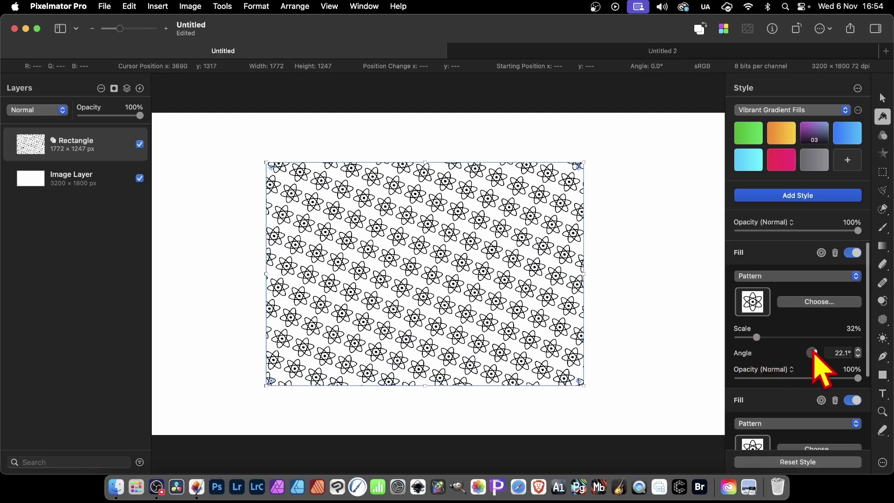
{"action": "left_click_drag", "start_coordinate": [810, 353], "coordinate": [768, 390]}
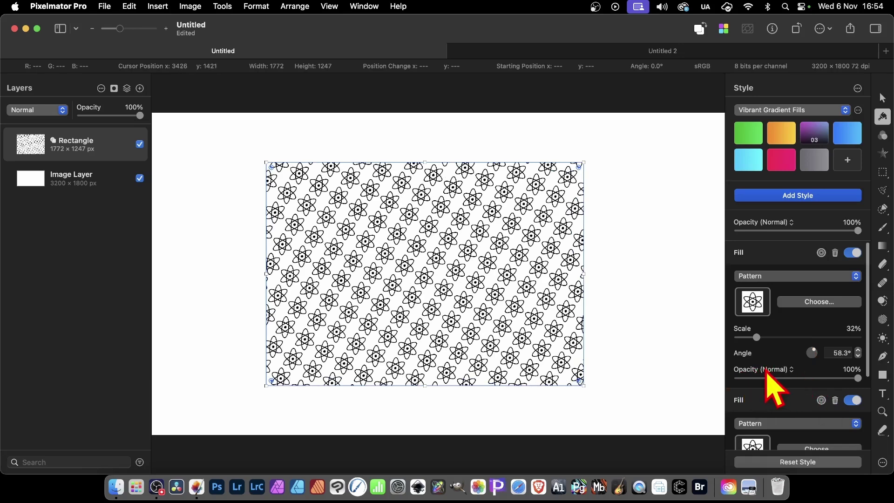
{"action": "left_click", "coordinate": [852, 369]}
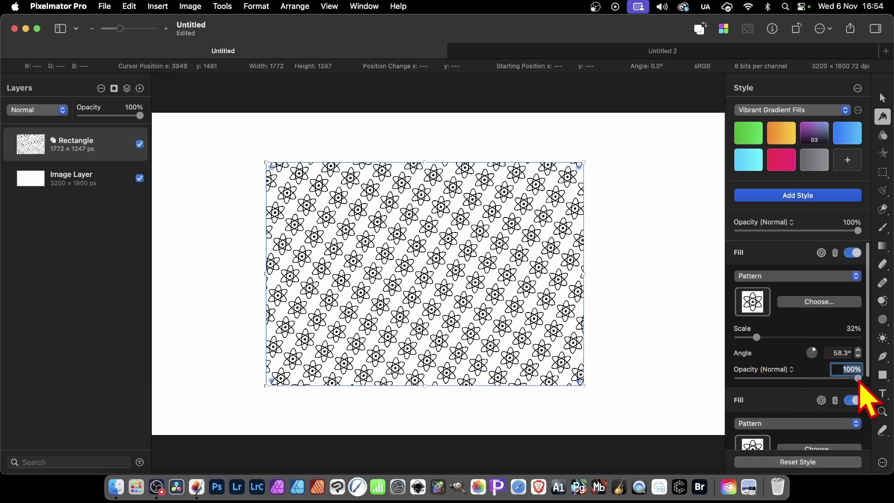
{"action": "left_click_drag", "start_coordinate": [858, 378], "coordinate": [800, 380]}
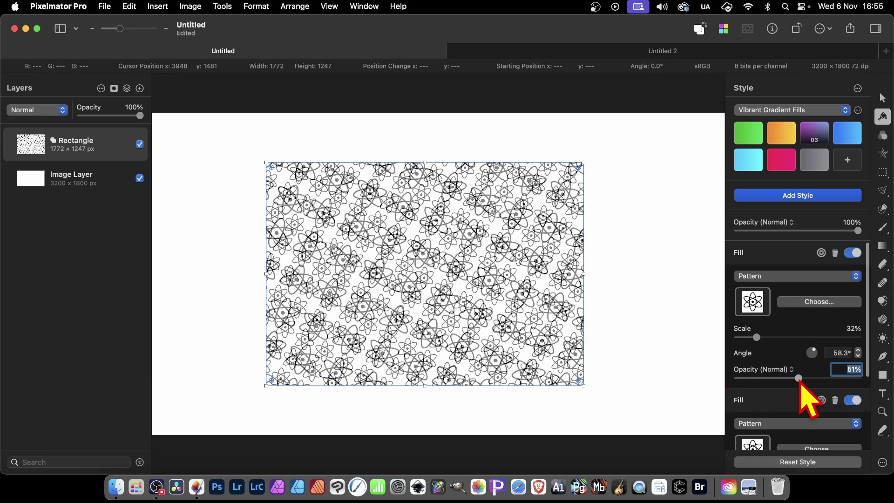
{"action": "left_click_drag", "start_coordinate": [800, 380], "coordinate": [878, 396]}
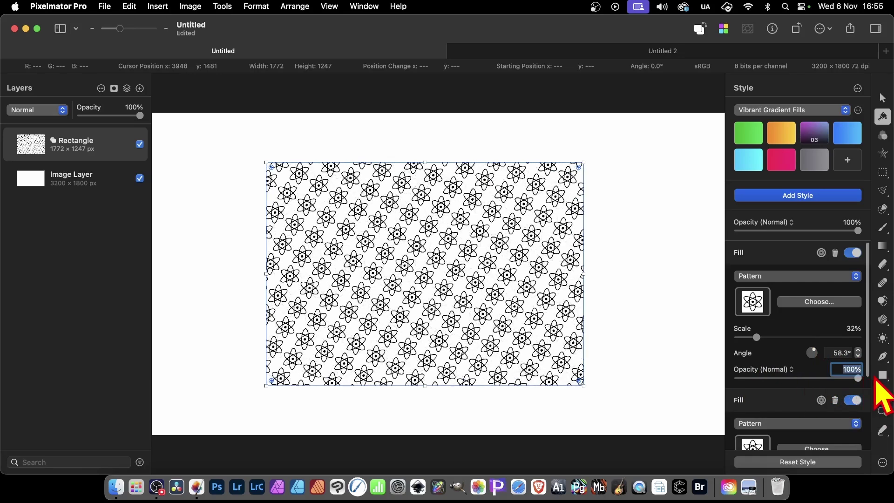
Blend the top atom fill in Difference mode, offset it, and enlarge it to 131%
{"action": "left_click", "coordinate": [776, 368]}
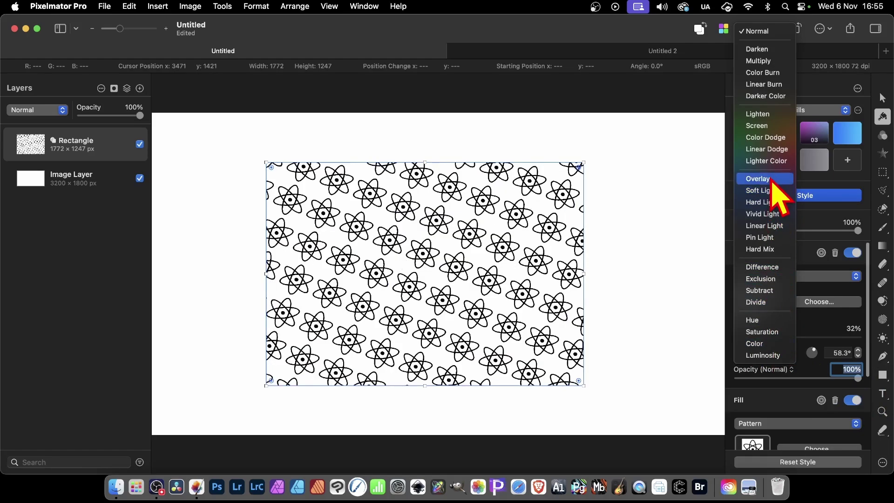
{"action": "left_click", "coordinate": [773, 271]}
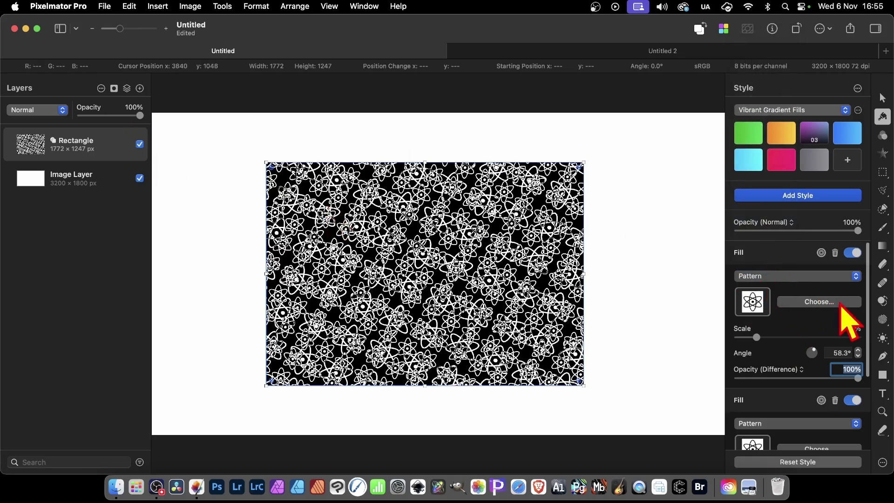
{"action": "left_click", "coordinate": [821, 253]}
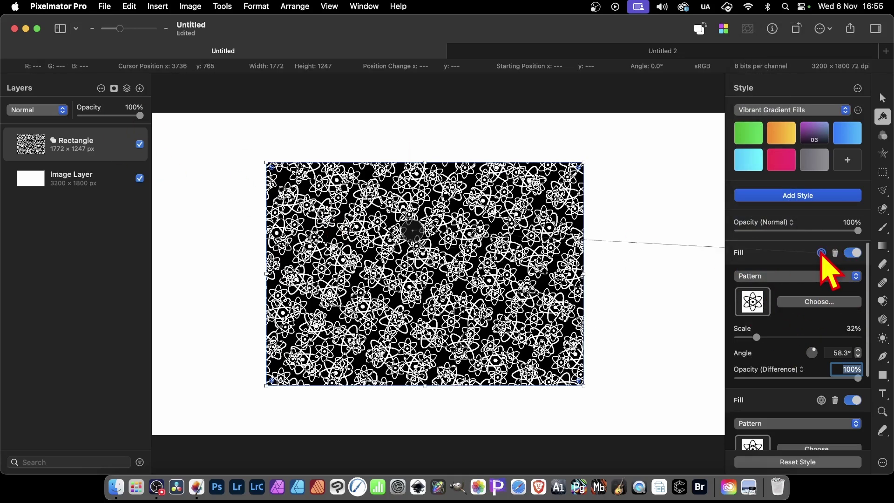
{"action": "mouse_move", "coordinate": [413, 233]}
{"action": "left_mouse_down"}
{"action": "mouse_move", "coordinate": [507, 193]}
{"action": "mouse_move", "coordinate": [437, 232]}
{"action": "mouse_move", "coordinate": [422, 222]}
{"action": "left_mouse_up"}
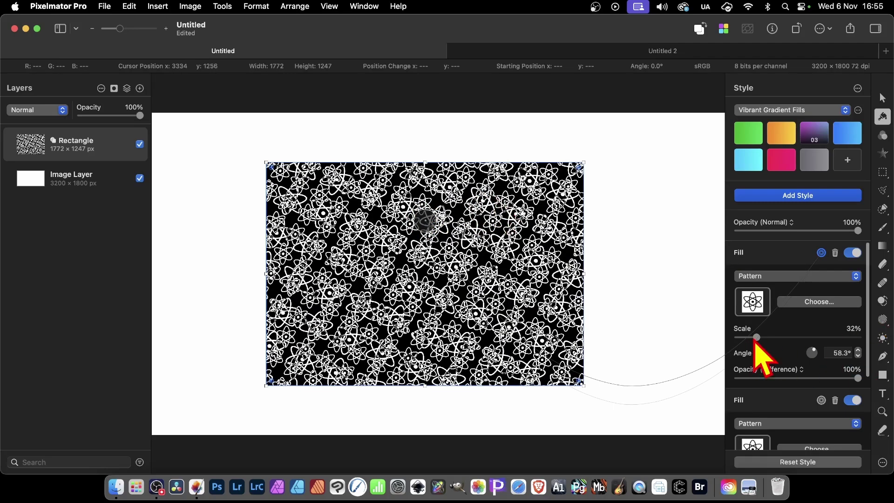
{"action": "left_click_drag", "start_coordinate": [757, 337], "coordinate": [816, 336]}
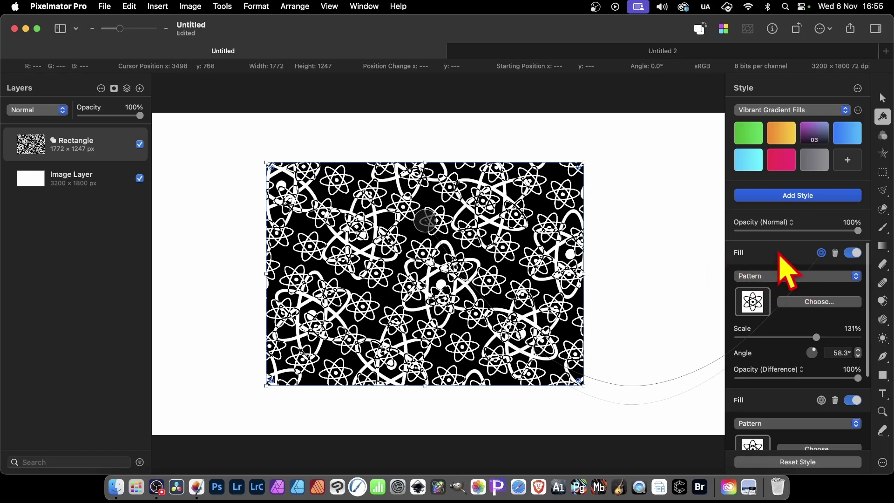
Duplicate the top fill as a gradient fill blended in Darker Color mode
{"action": "left_click_drag", "start_coordinate": [778, 252], "coordinate": [783, 282]}
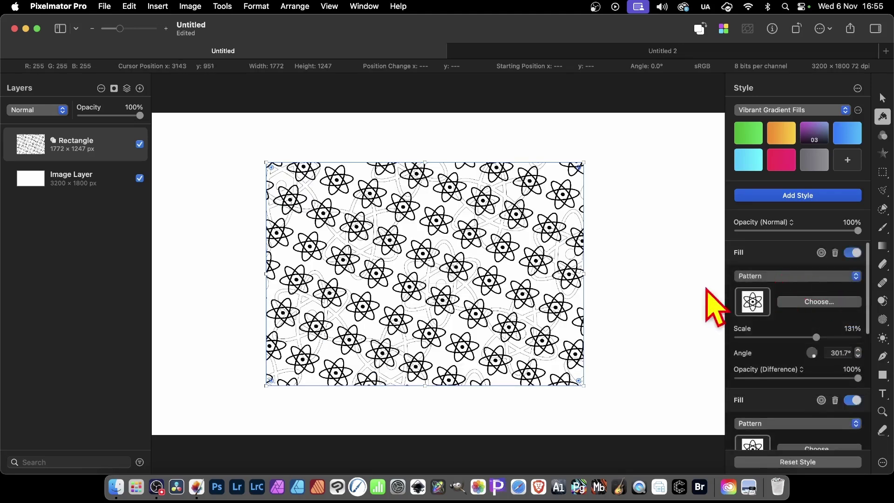
{"action": "left_click", "coordinate": [788, 276]}
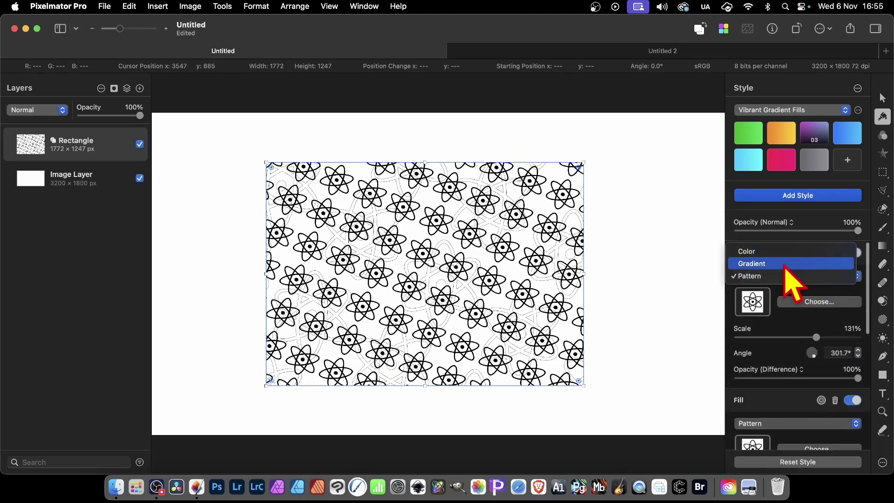
{"action": "left_click", "coordinate": [786, 265]}
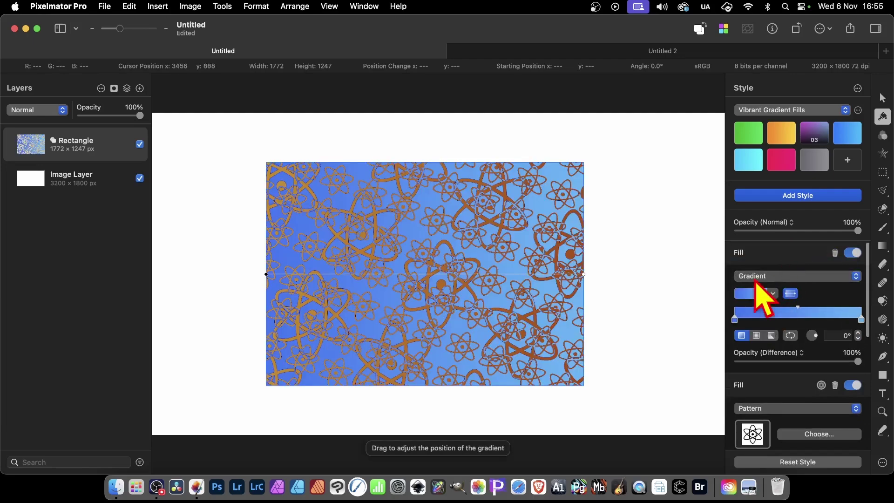
{"action": "left_click", "coordinate": [800, 353]}
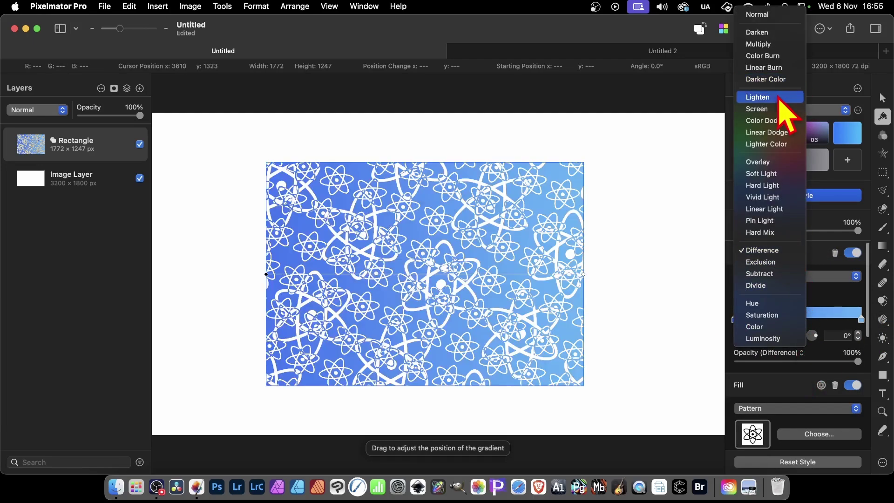
{"action": "left_click", "coordinate": [780, 80]}
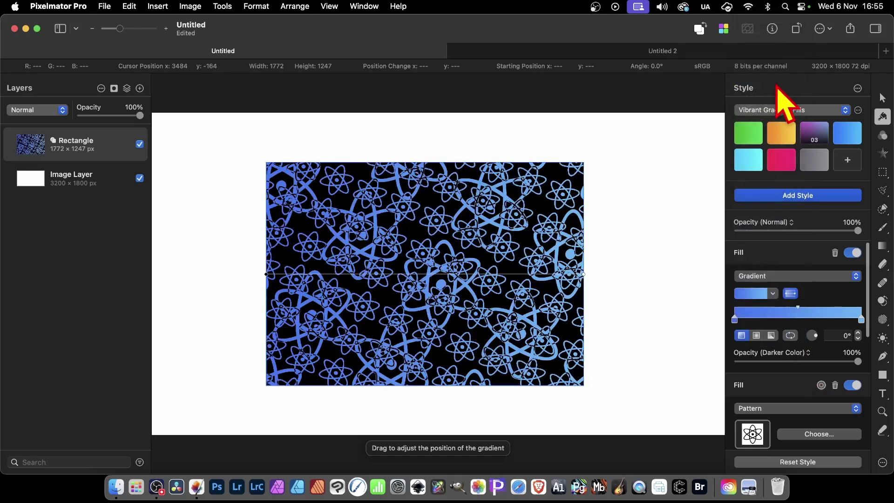
Change that top fill to solid blue color with Darken blending at 50% opacity
{"action": "left_click", "coordinate": [764, 275]}
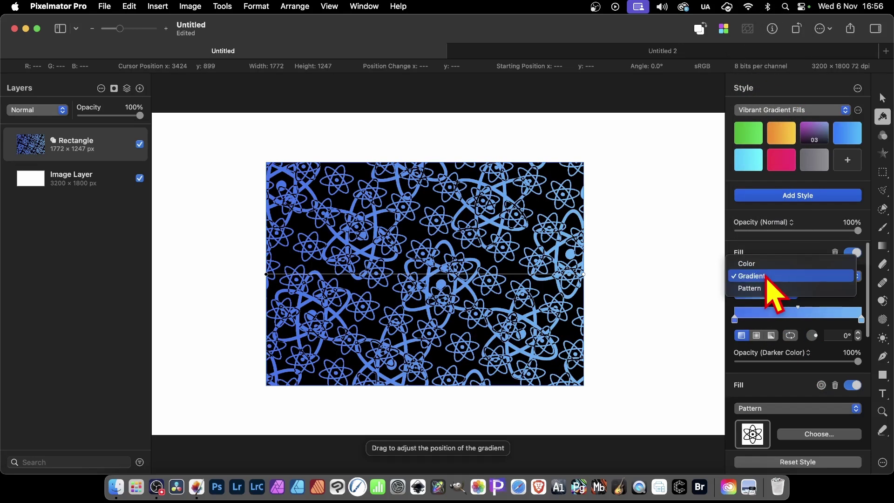
{"action": "left_click", "coordinate": [768, 263]}
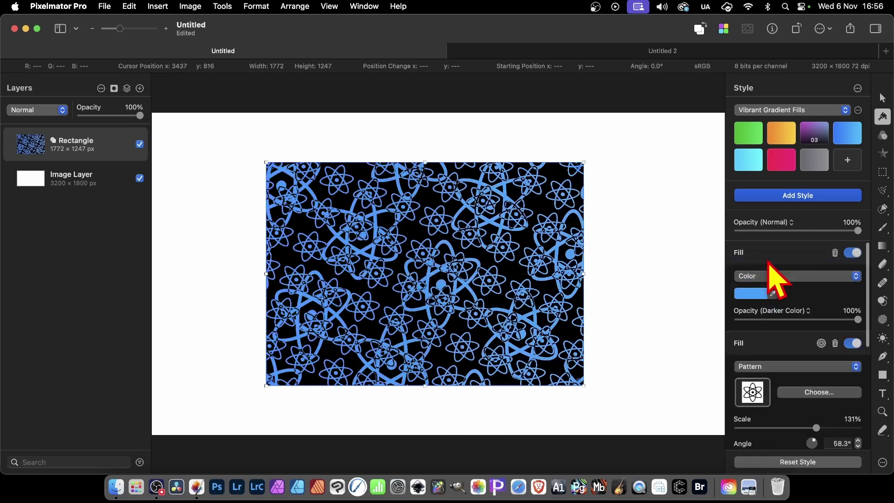
{"action": "left_click", "coordinate": [787, 310]}
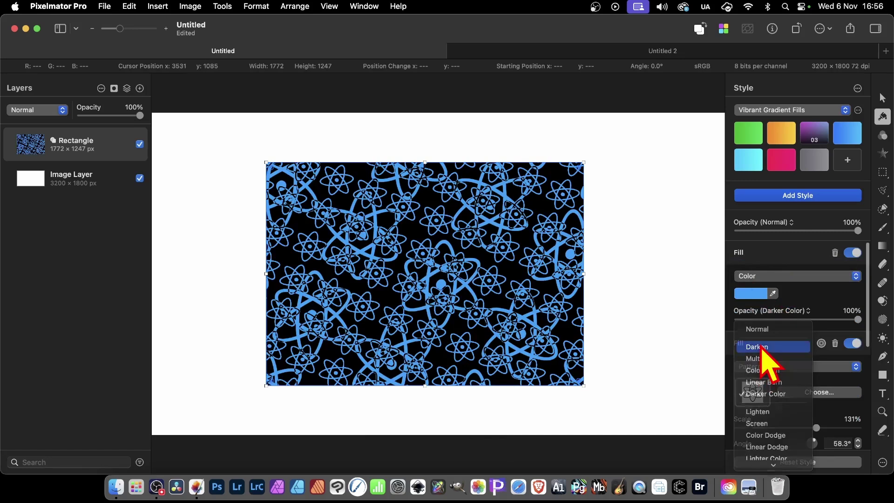
{"action": "left_click", "coordinate": [762, 350]}
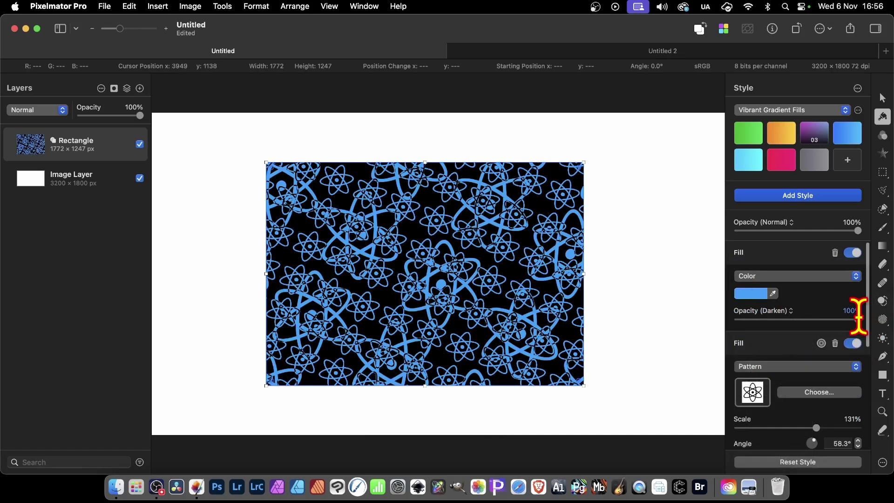
{"action": "left_click_drag", "start_coordinate": [858, 321], "coordinate": [790, 332]}
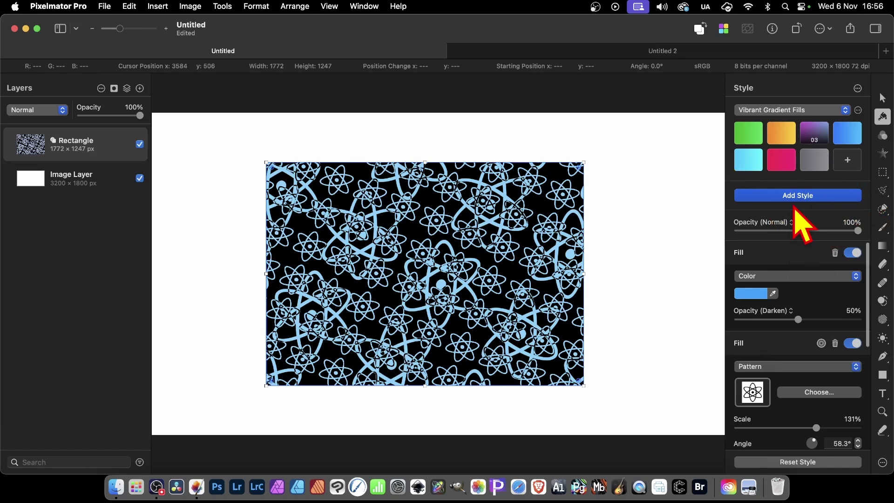
Create a new style preset collection from the rectangle's current layered style
{"action": "left_click", "coordinate": [794, 109]}
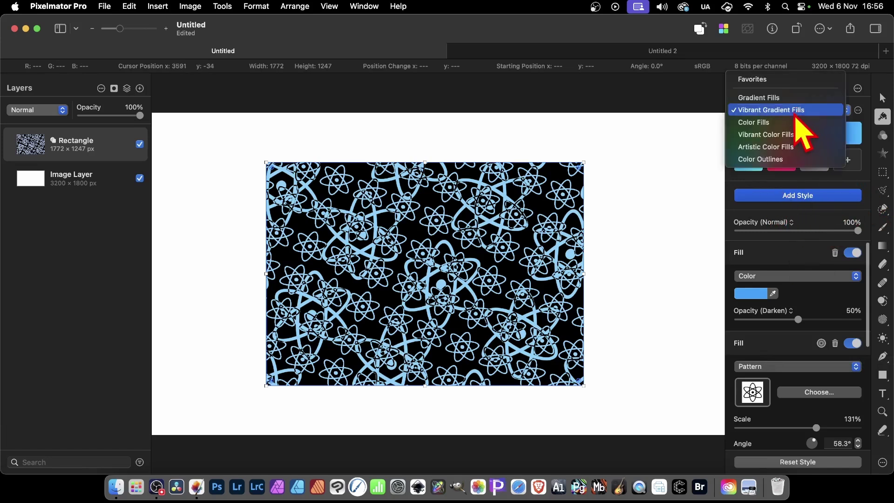
{"action": "left_click", "coordinate": [710, 173]}
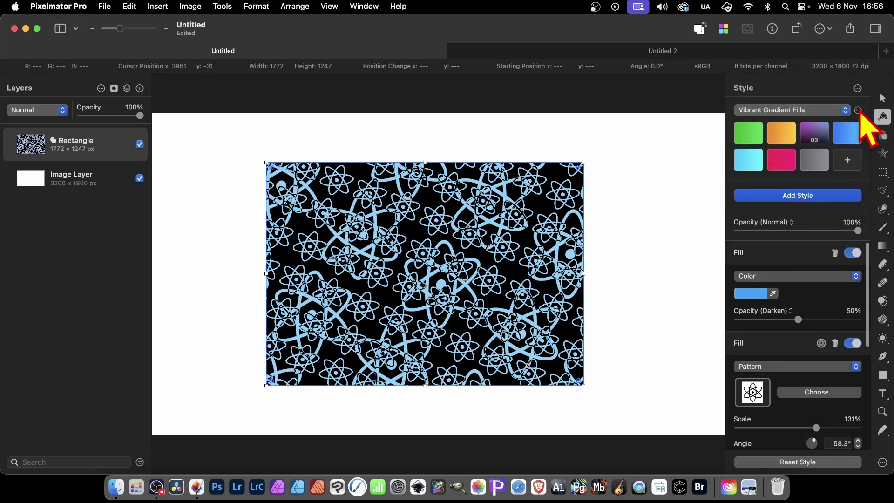
{"action": "left_click", "coordinate": [858, 110]}
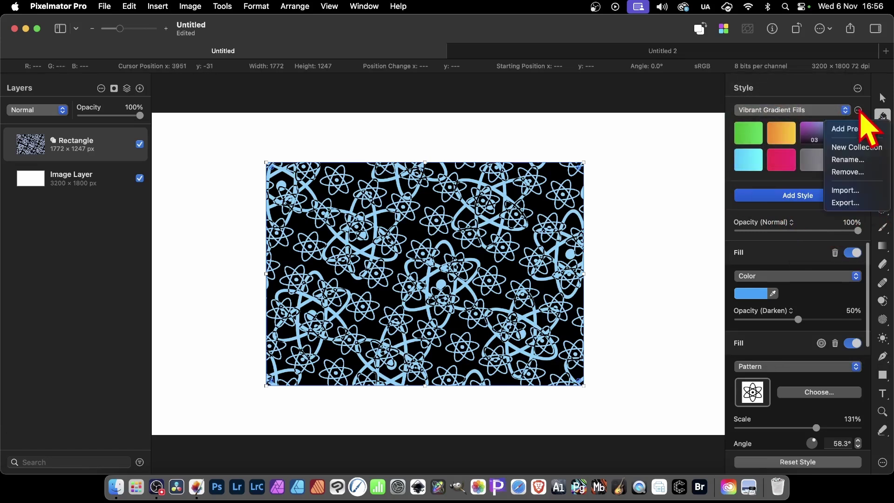
{"action": "left_click", "coordinate": [871, 147]}
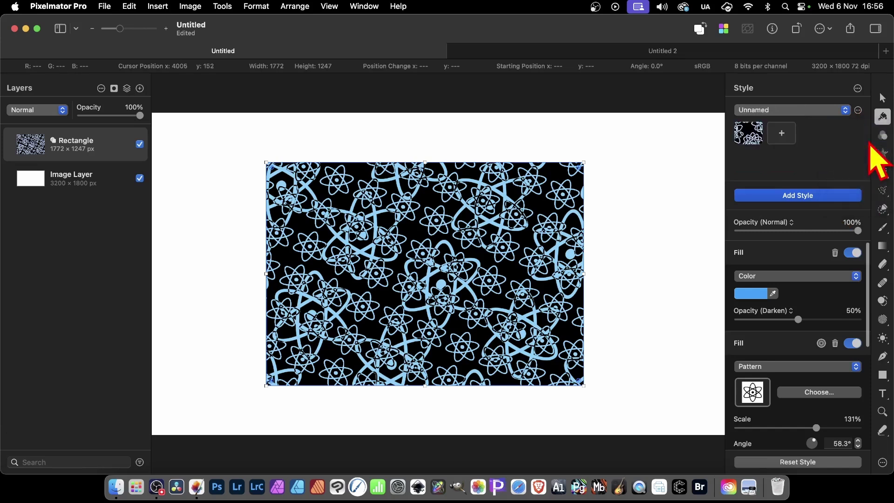
Rename the new Unnamed collection to 'Patterns 1'
{"action": "left_click", "coordinate": [858, 110]}
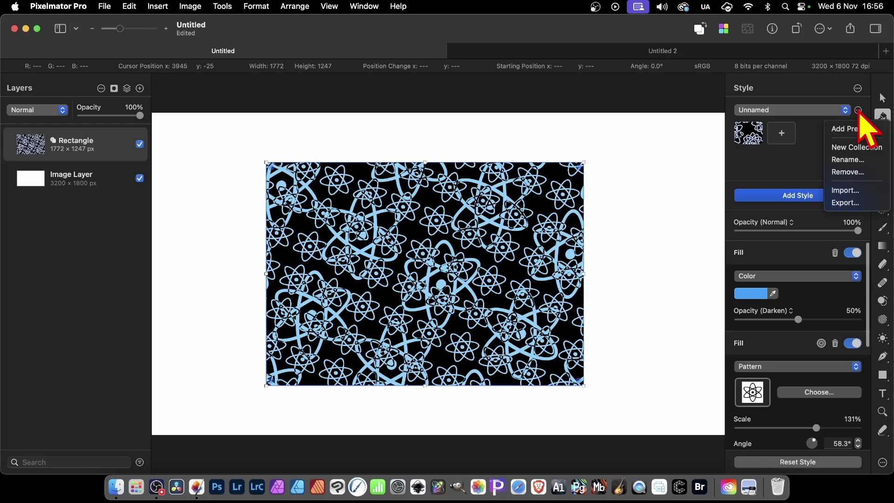
{"action": "left_click", "coordinate": [855, 160]}
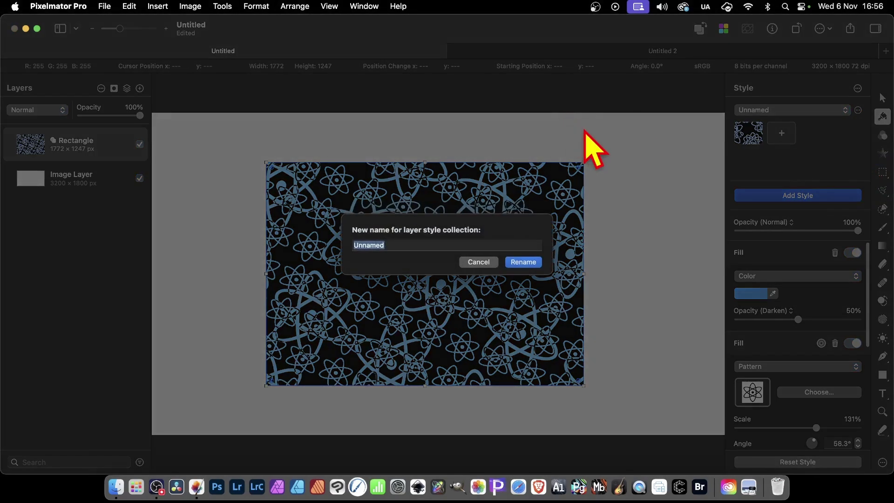
{"action": "type", "text": "Pa"}
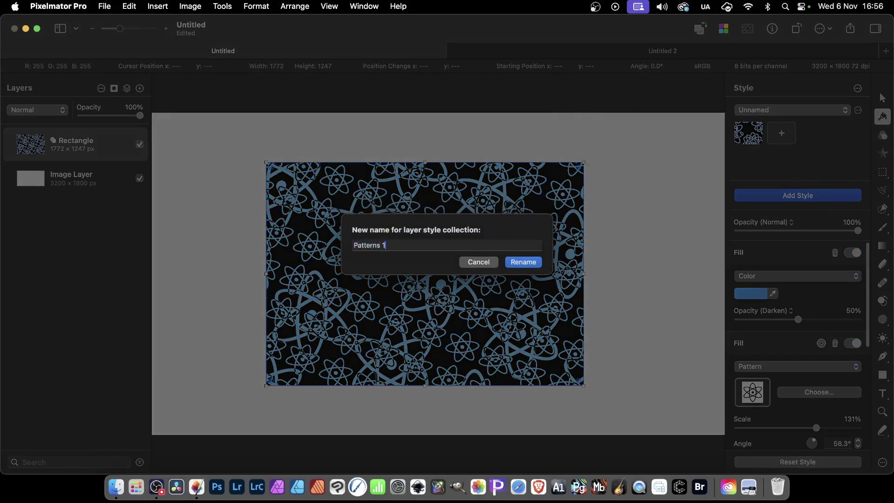
{"action": "type", "text": "tterns 1"}
{"action": "left_click", "coordinate": [522, 261]}
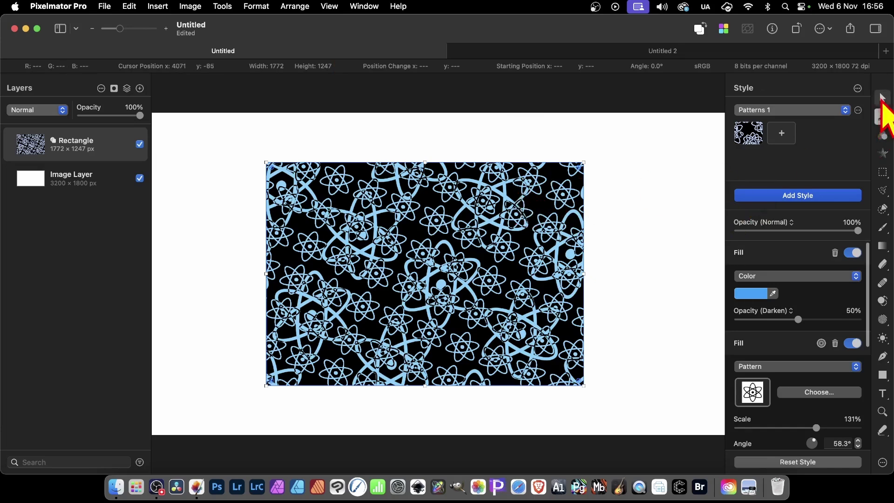
Draw a large 1363 × 1342 px oval on the canvas with the Oval Shape tool
{"action": "left_click", "coordinate": [883, 99]}
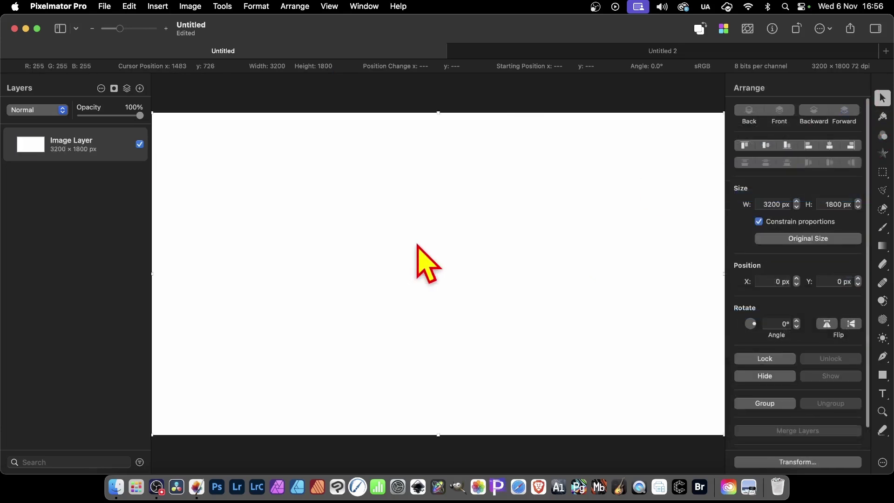
{"action": "left_click", "coordinate": [886, 377]}
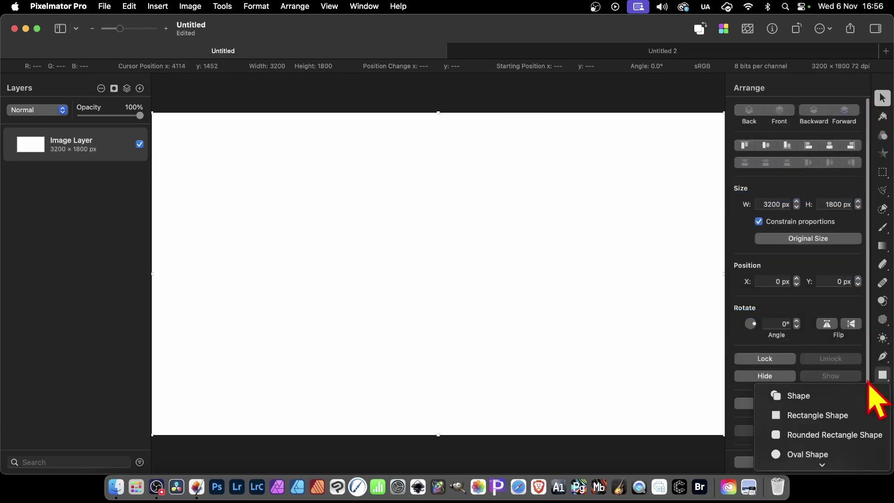
{"action": "mouse_move", "coordinate": [808, 489]}
{"action": "left_click", "coordinate": [807, 402]}
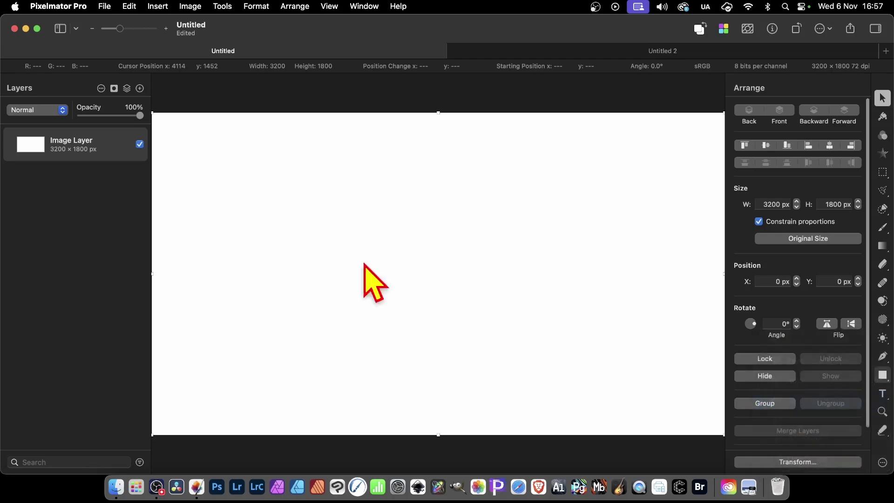
{"action": "left_click_drag", "start_coordinate": [285, 158], "coordinate": [530, 399]}
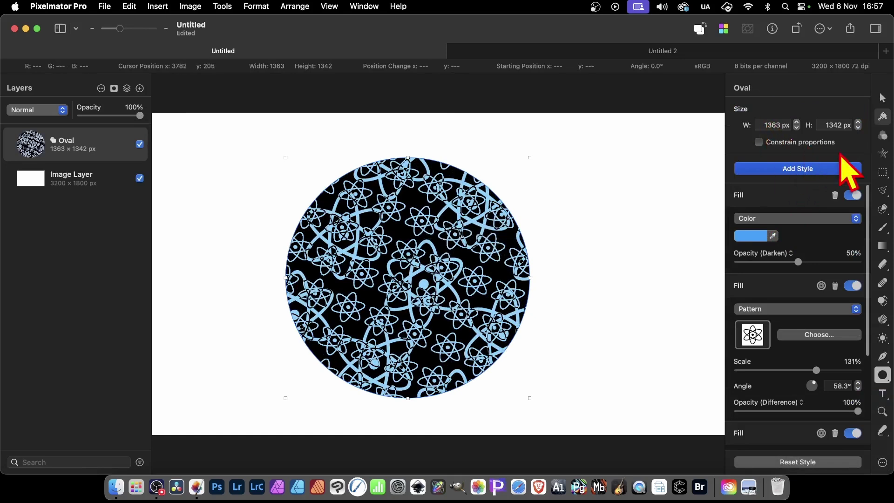
Fill the oval with the plain orange preset from Vibrant Color Fills
{"action": "left_click", "coordinate": [882, 117]}
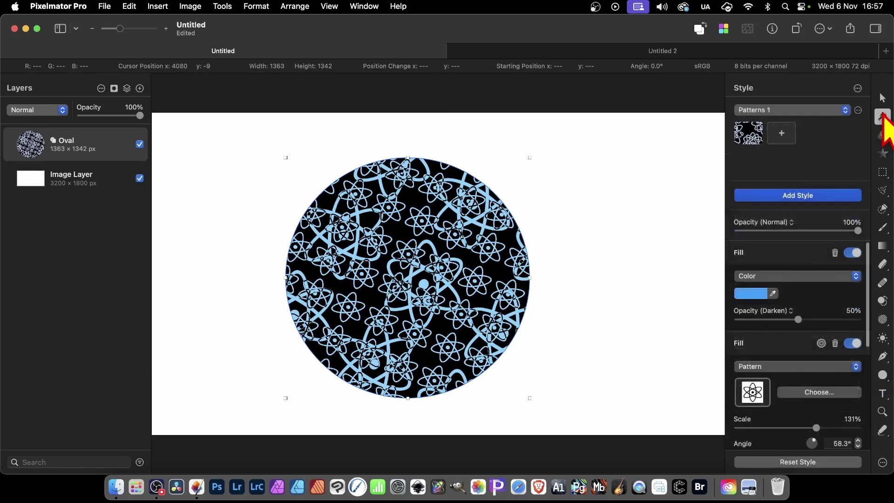
{"action": "left_click", "coordinate": [773, 111]}
{"action": "left_click", "coordinate": [771, 74]}
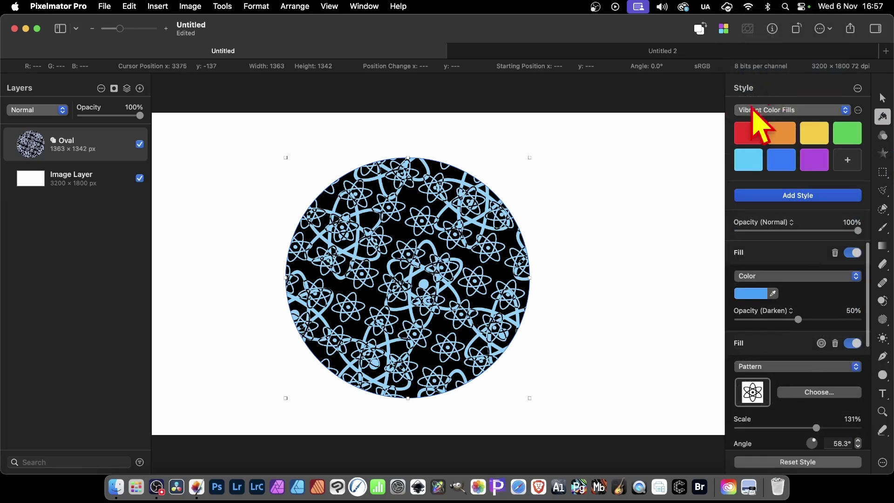
{"action": "left_click", "coordinate": [780, 137]}
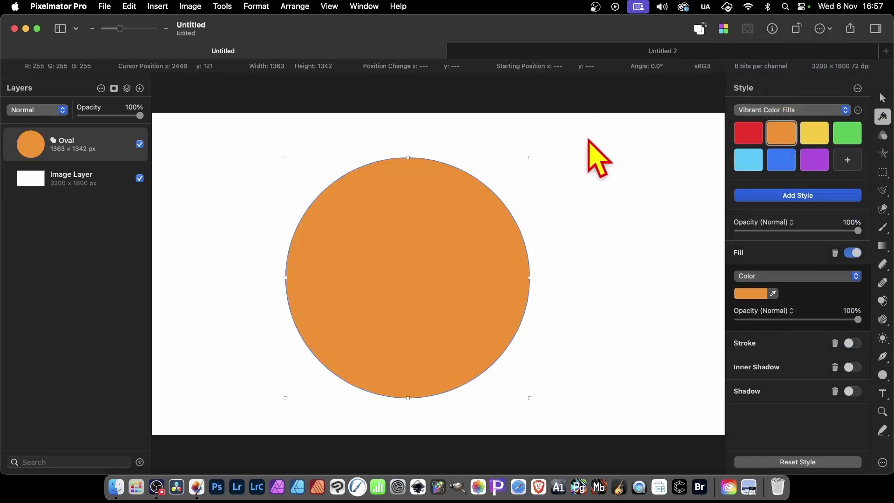
Apply the saved atom-pattern style from the Patterns 1 collection to the oval
{"action": "left_click", "coordinate": [806, 112]}
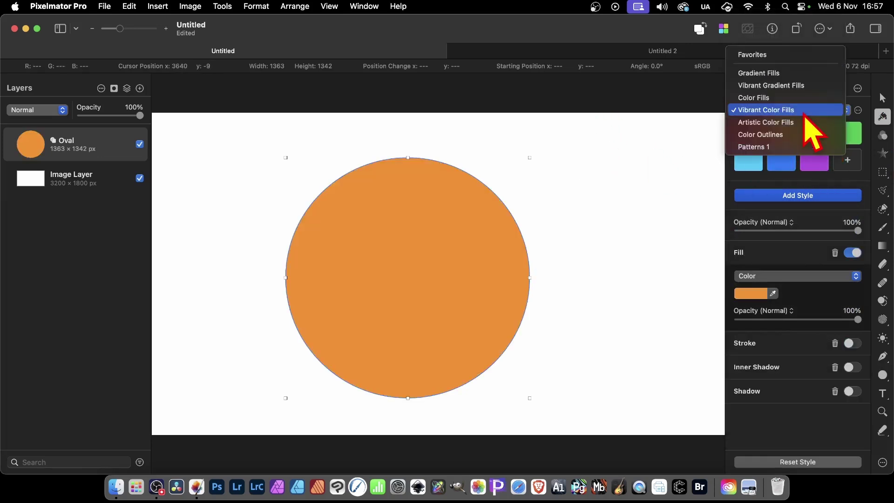
{"action": "left_click", "coordinate": [782, 145]}
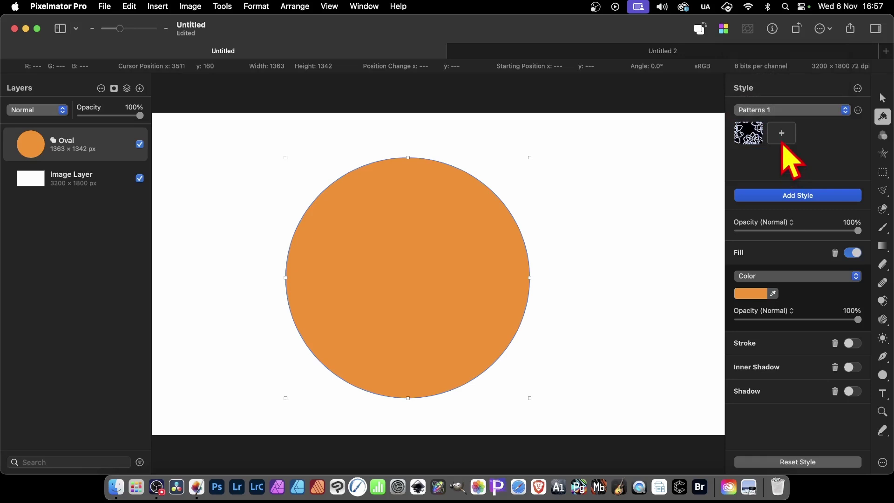
{"action": "left_click", "coordinate": [749, 134]}
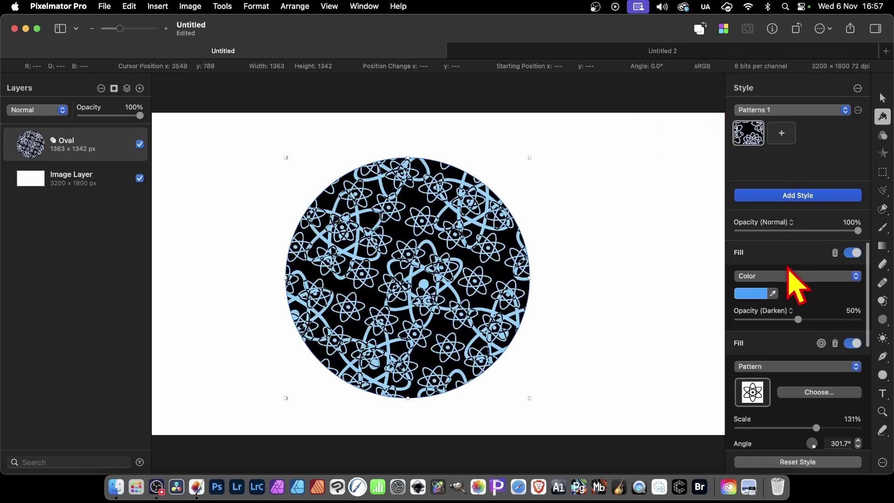
{"action": "scroll", "coordinate": [785, 321], "scroll_direction": "down", "scroll_amount": 4}
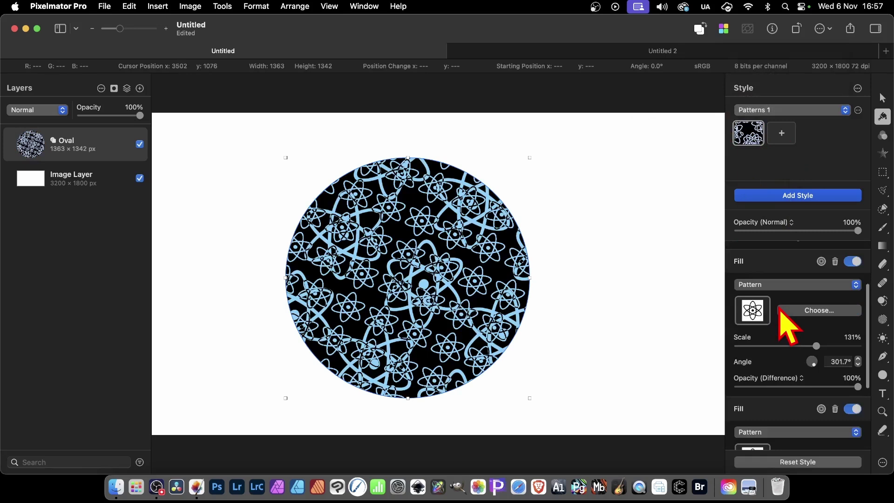